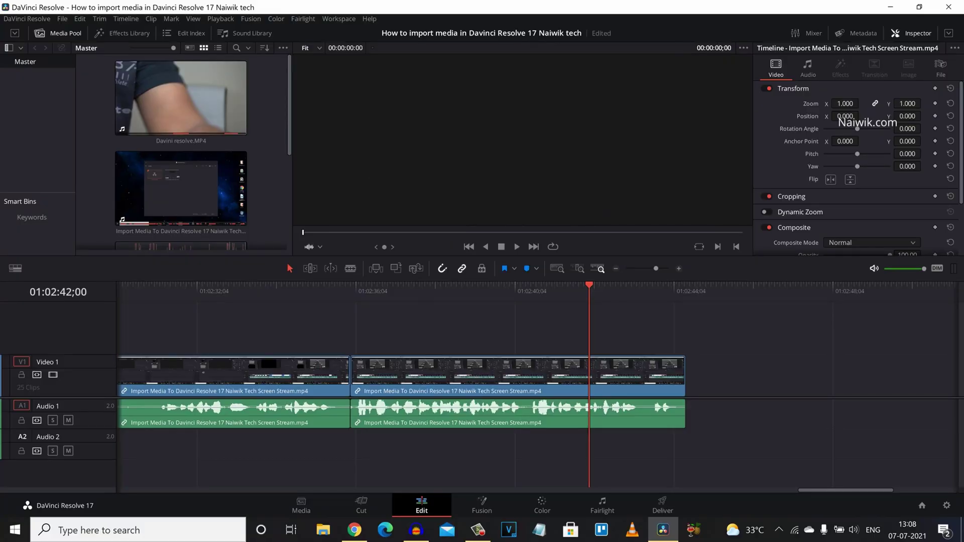
Move the playhead to 01:02:42;21 within the last clip of the timeline.
left_click(315, 288)
left_click_drag(316, 287, 617, 287)
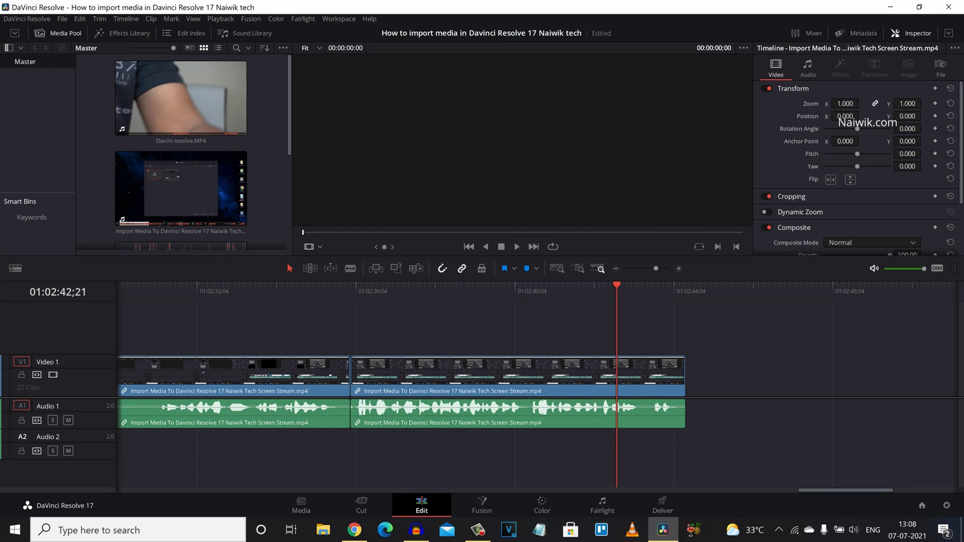
Review the Quick Export presets for H.264, YouTube, Vimeo and Twitter, and close without exporting.
left_click(63, 18)
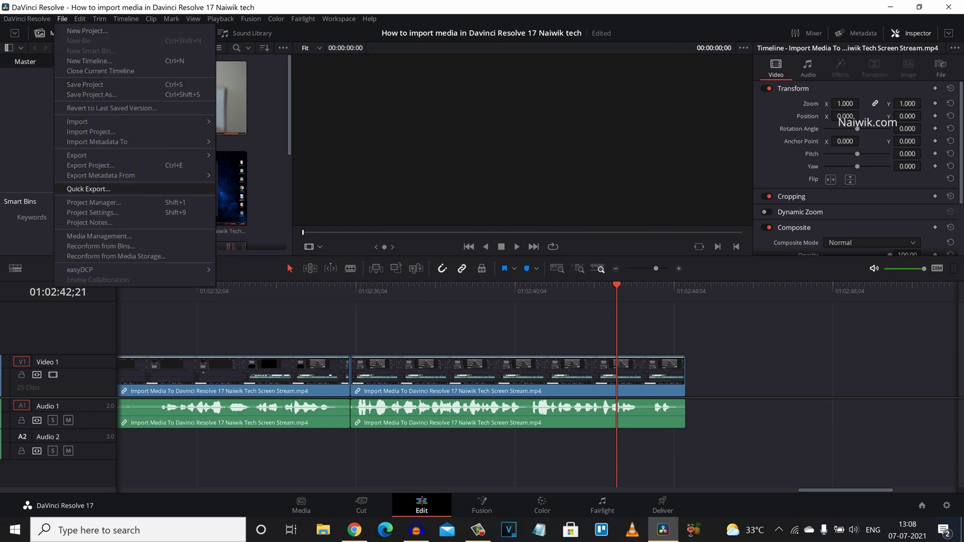
left_click(89, 189)
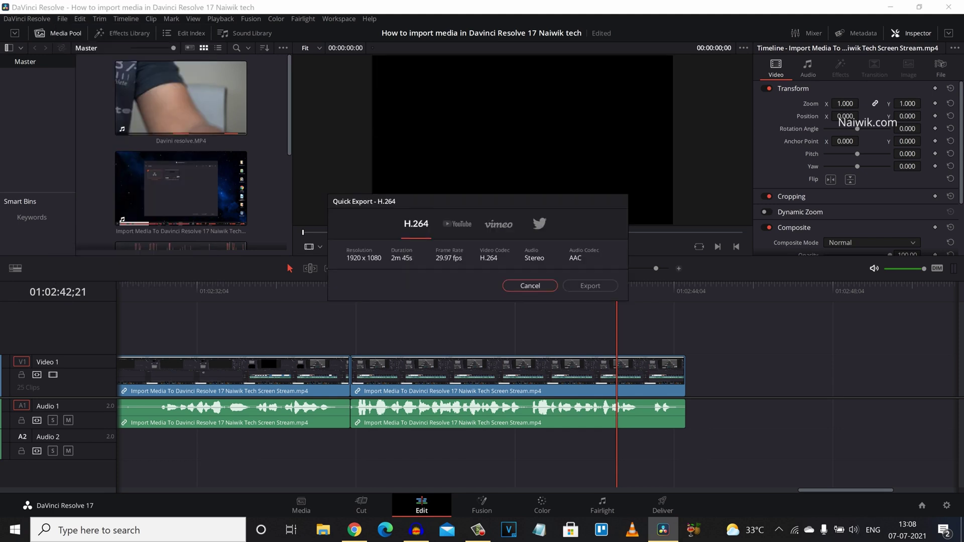
left_click(457, 224)
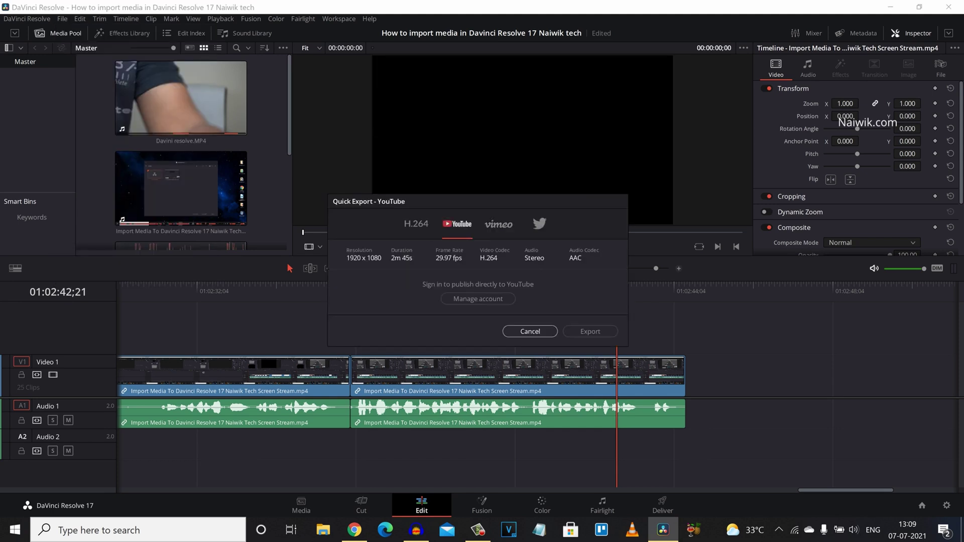
left_click(499, 224)
left_click(539, 224)
left_click(417, 224)
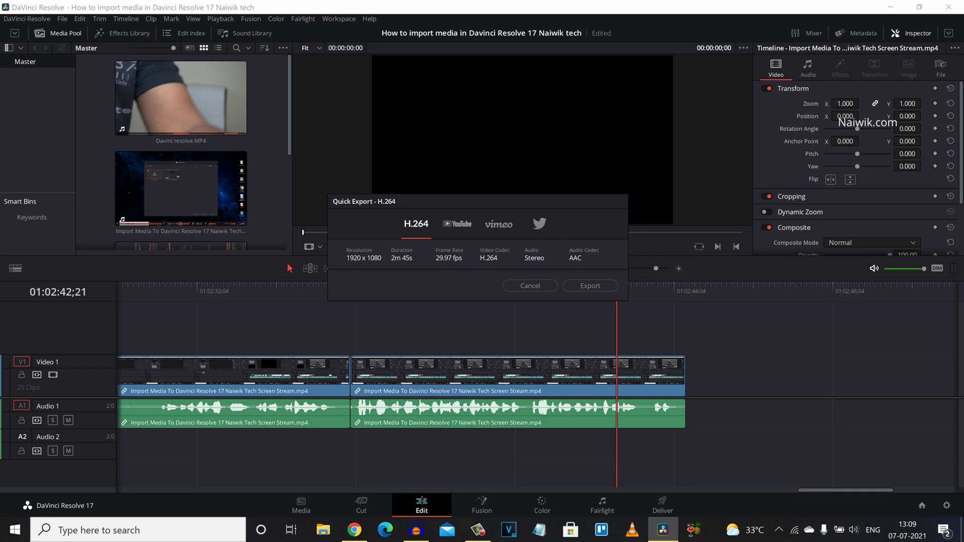
left_click(457, 224)
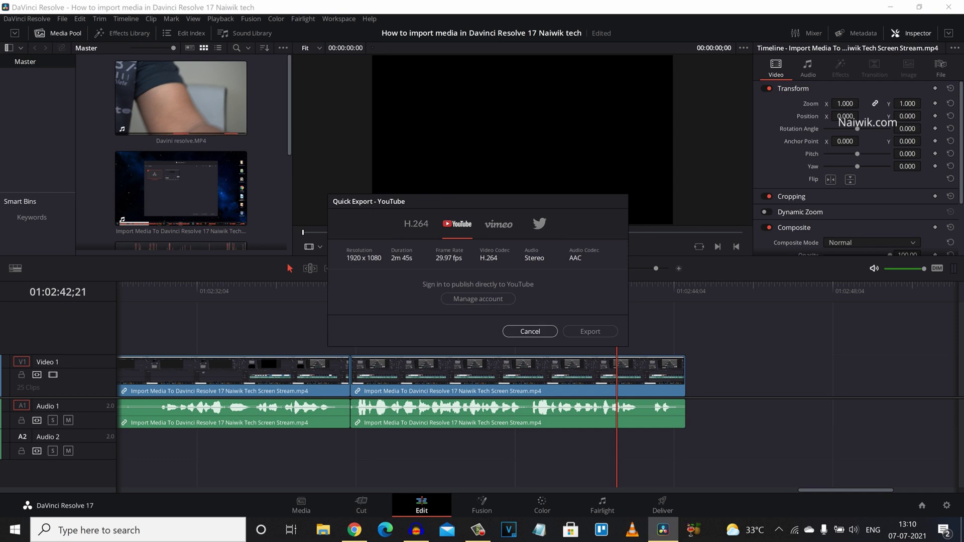
left_click(530, 332)
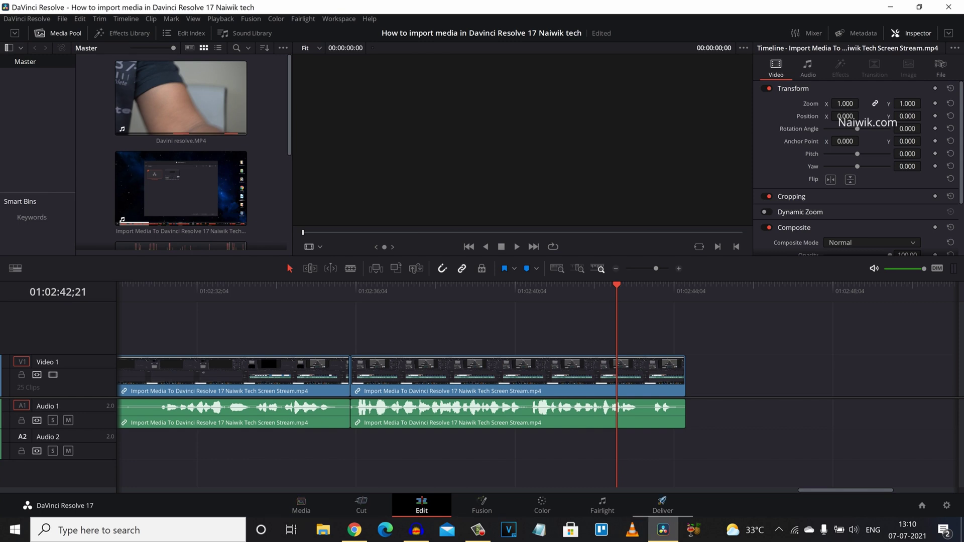
Go to the Deliver page and select the YouTube render preset at 2160p.
left_click(663, 504)
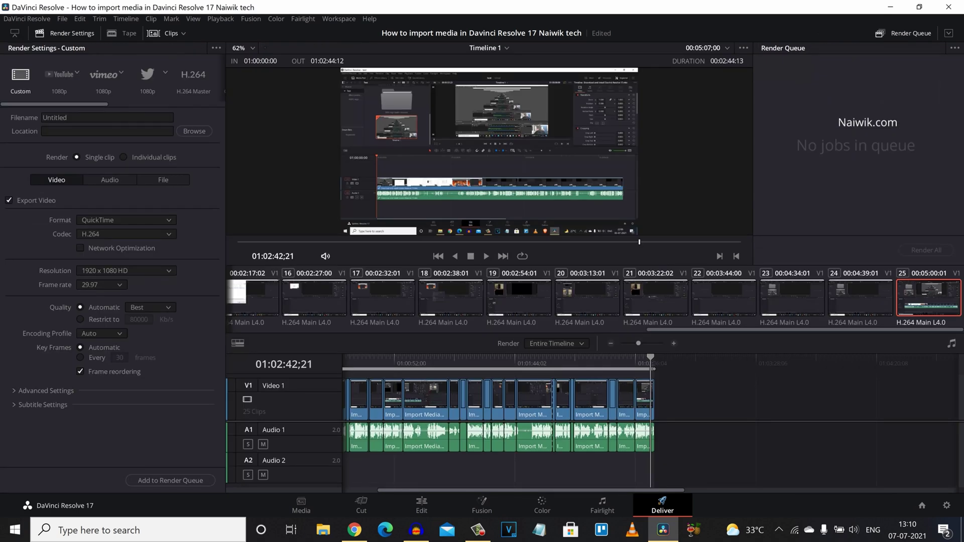
left_click(59, 75)
left_click(59, 74)
left_click(78, 73)
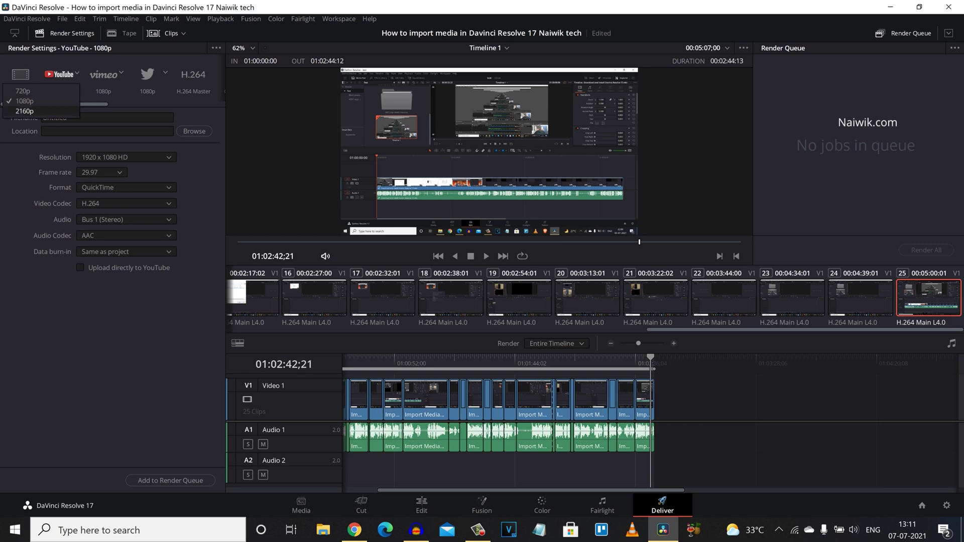
left_click(25, 111)
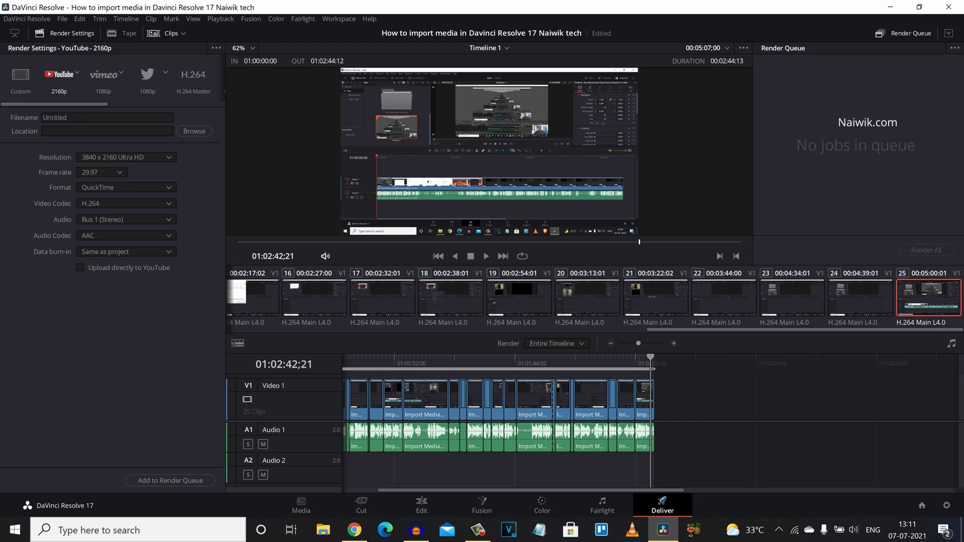
Choose 3840 x 2160 Ultra HD as the resolution of the YouTube render.
left_click(127, 157)
scroll(127, 180, "down", 3)
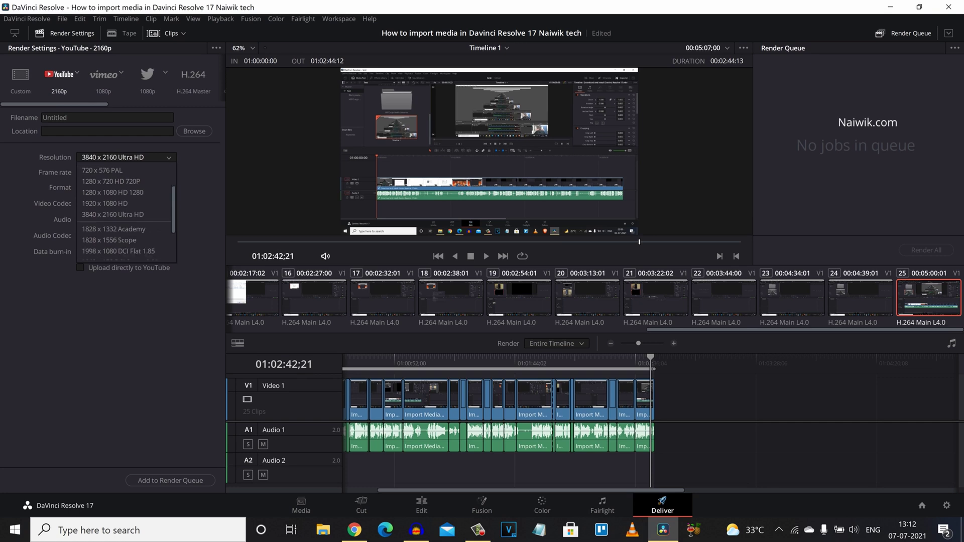
scroll(126, 180, "up", 2)
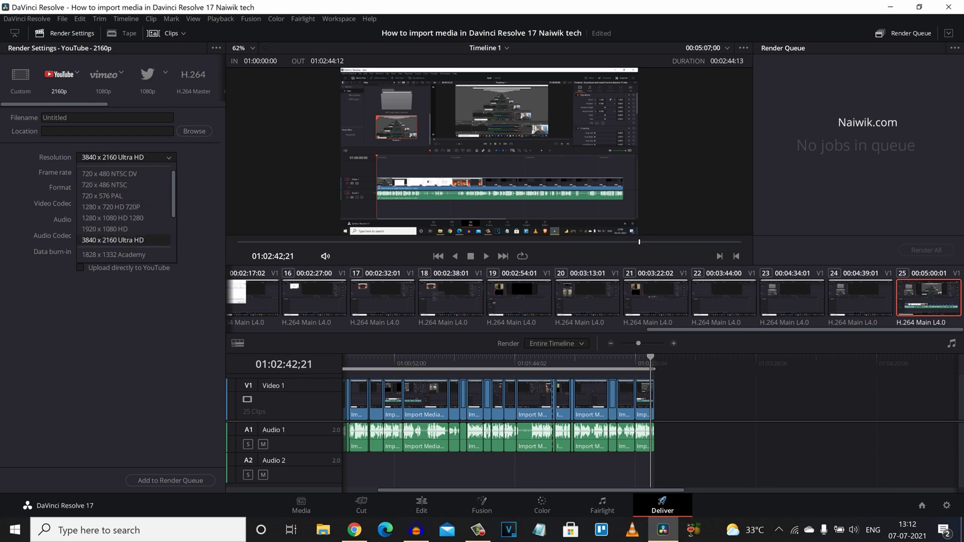
left_click(121, 241)
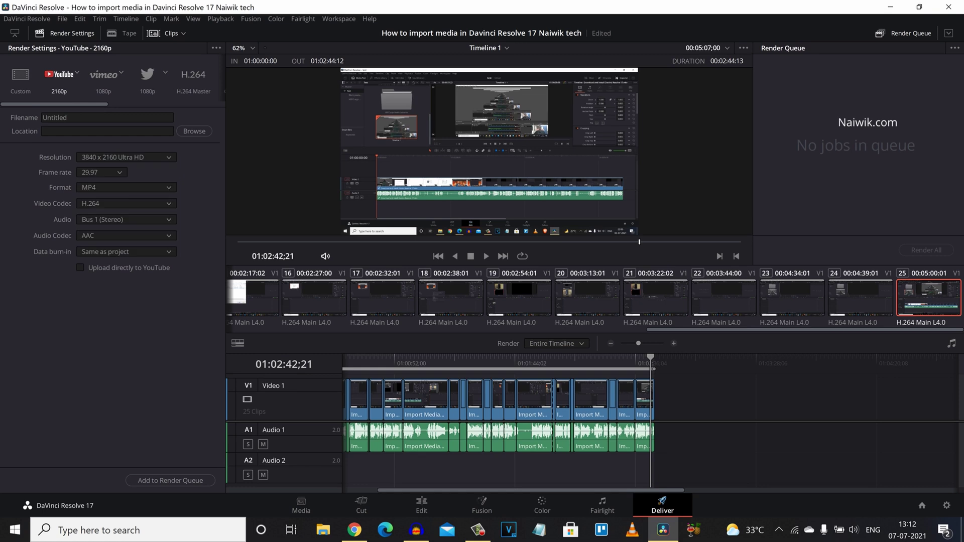
Set the YouTube render's file format to QuickTime.
left_click(127, 188)
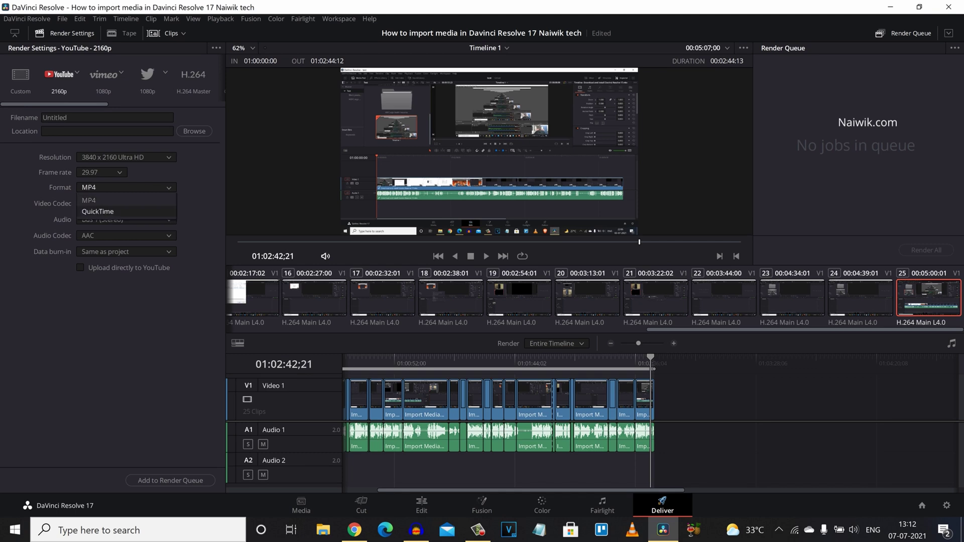
left_click(100, 211)
left_click(127, 187)
left_click(101, 201)
left_click(127, 187)
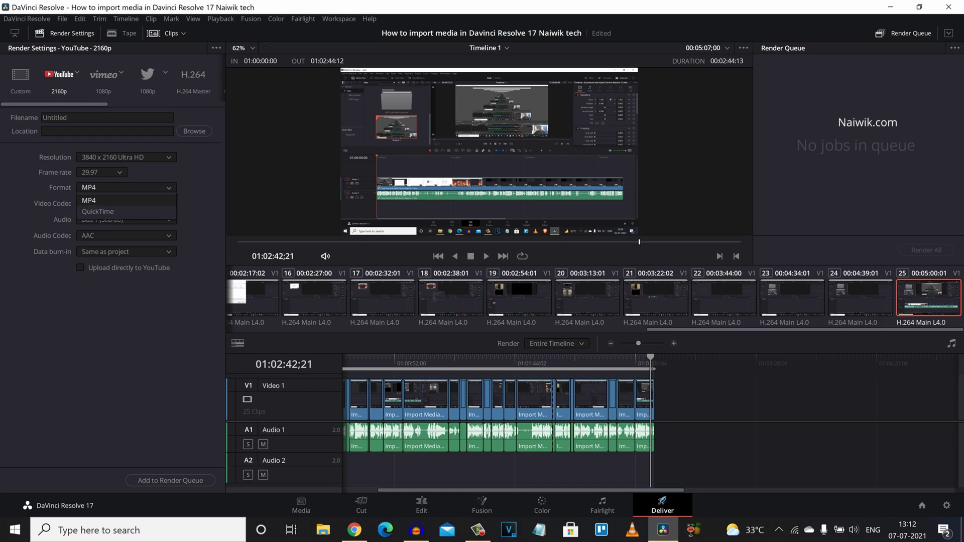
left_click(100, 211)
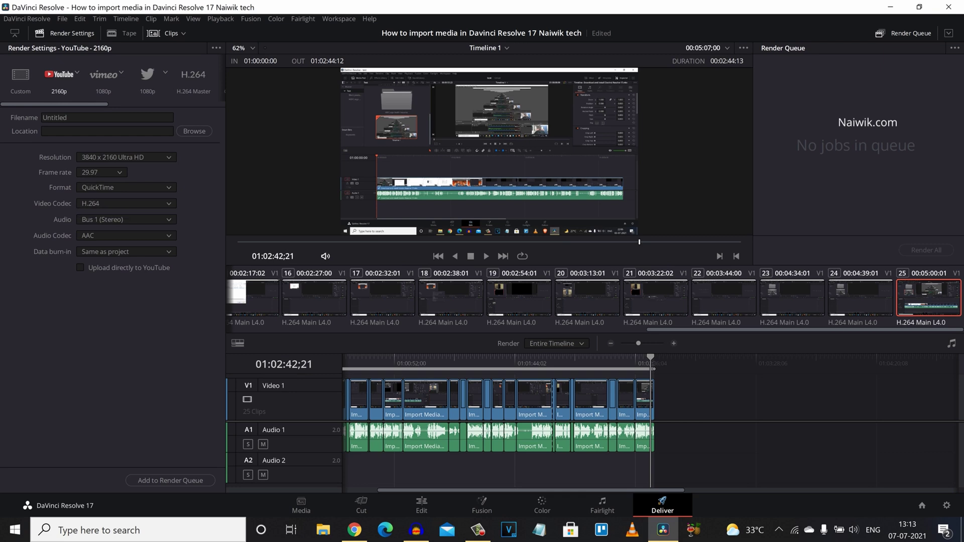
Review the available video codecs and choose H.264 for the YouTube render.
left_click(126, 204)
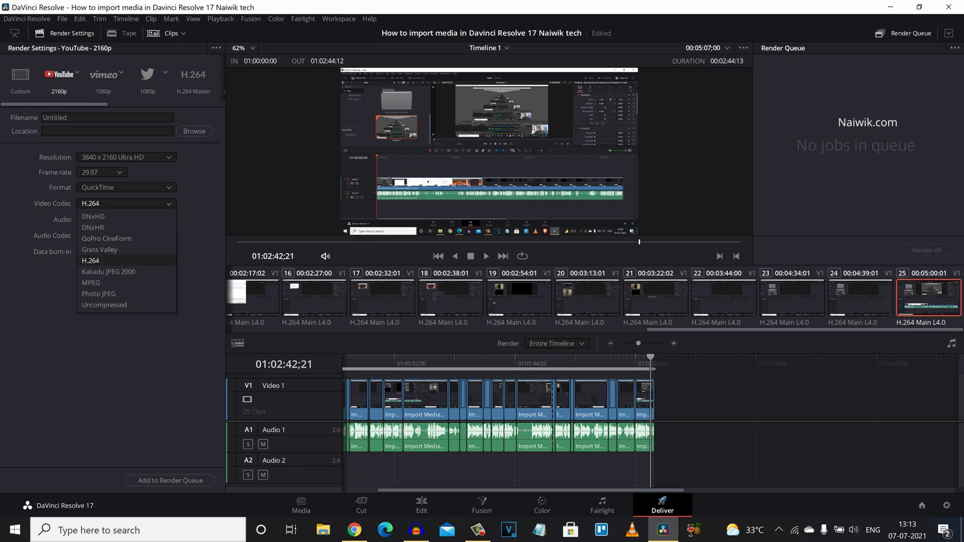
left_click(91, 261)
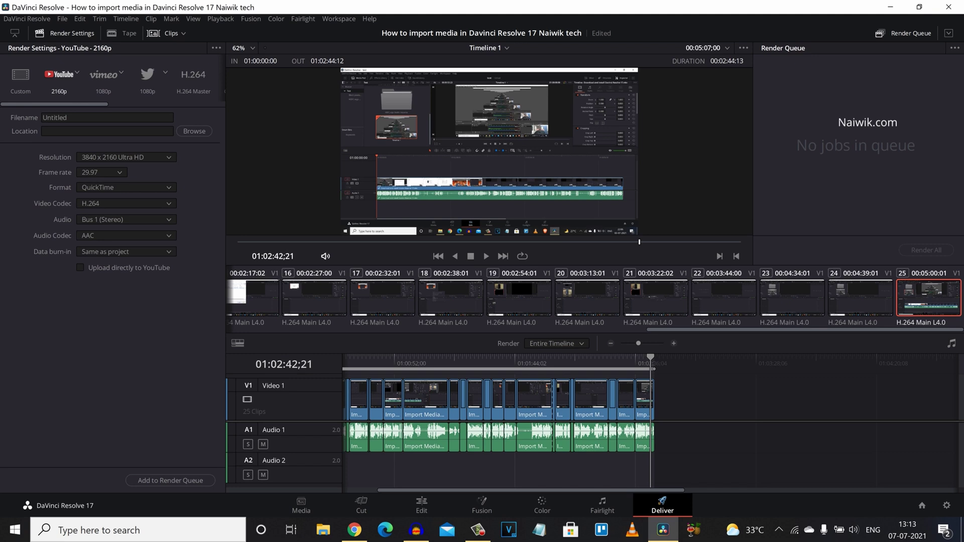
left_click(126, 203)
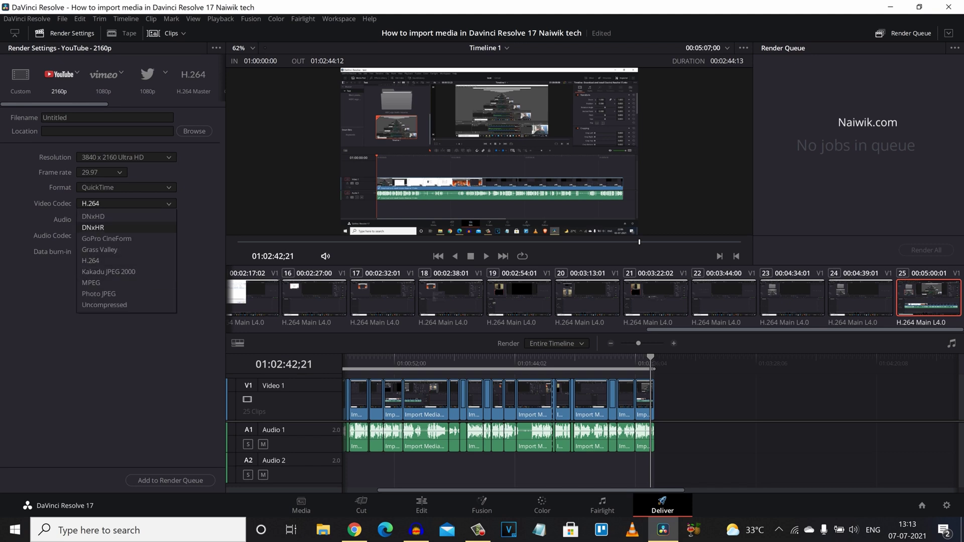
left_click(126, 204)
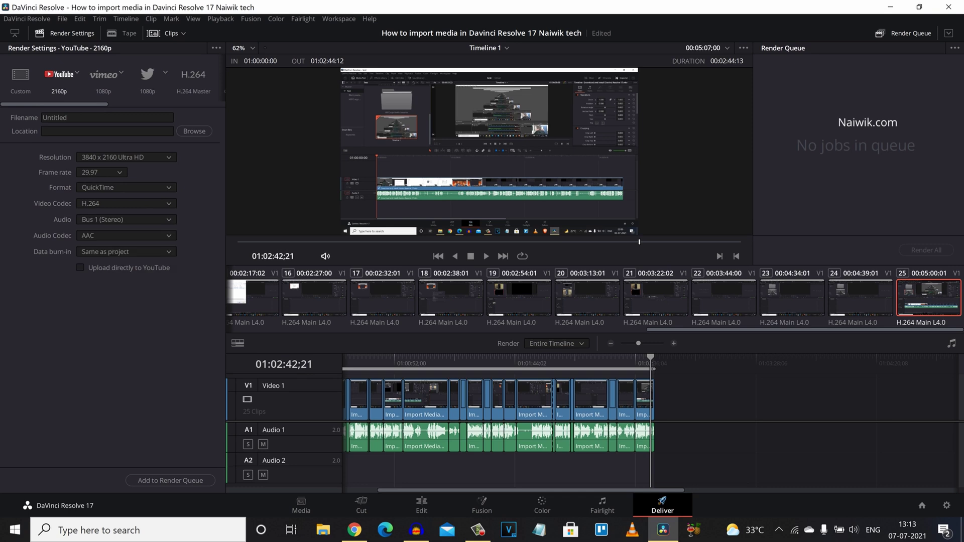
left_click(127, 203)
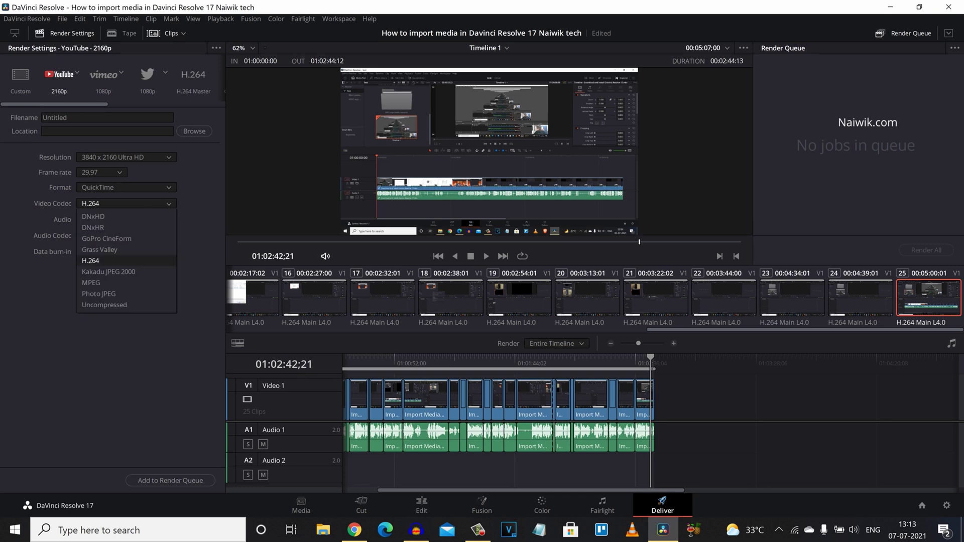
left_click(126, 261)
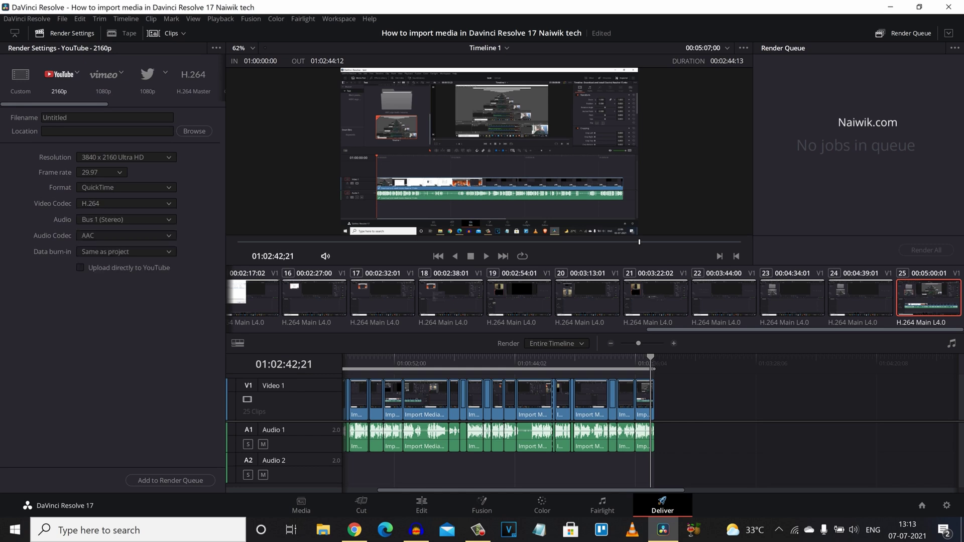
Set the YouTube render's audio codec to Linear PCM.
left_click(126, 236)
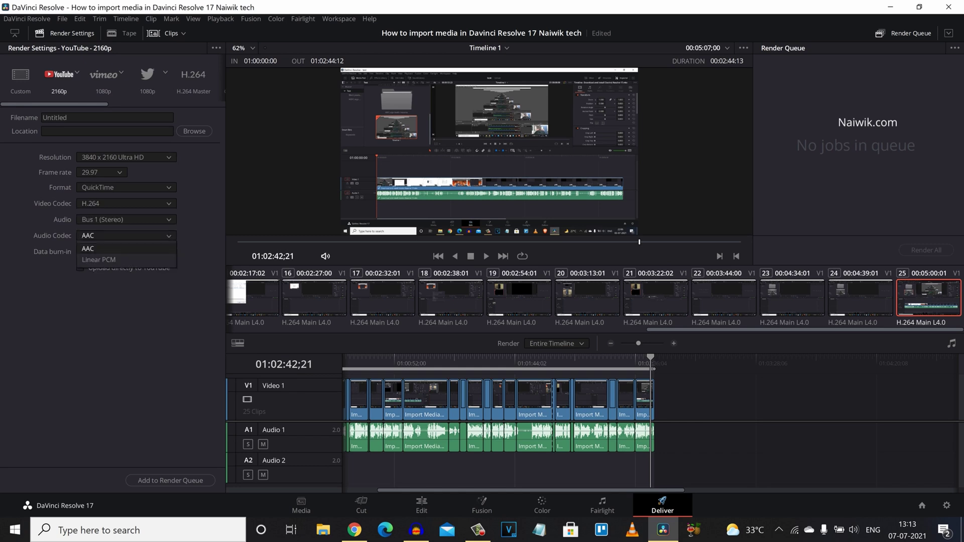
left_click(126, 236)
left_click(126, 235)
left_click(126, 259)
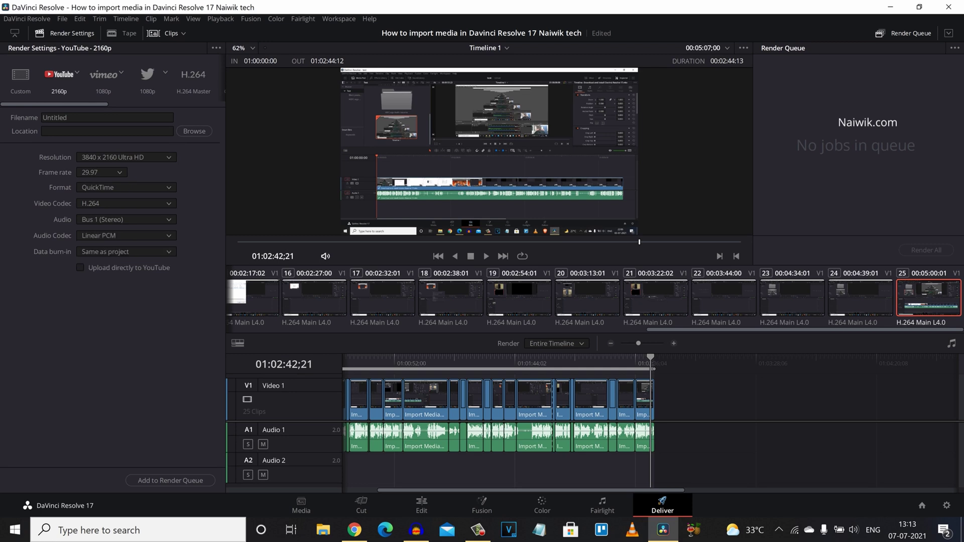
Name the YouTube render's output file Test.
left_click_drag(72, 118, 51, 117)
left_click(51, 117)
key("ctrl+a")
type("Test")
Set the save location of the rendered file to the Desktop folder.
left_click(194, 131)
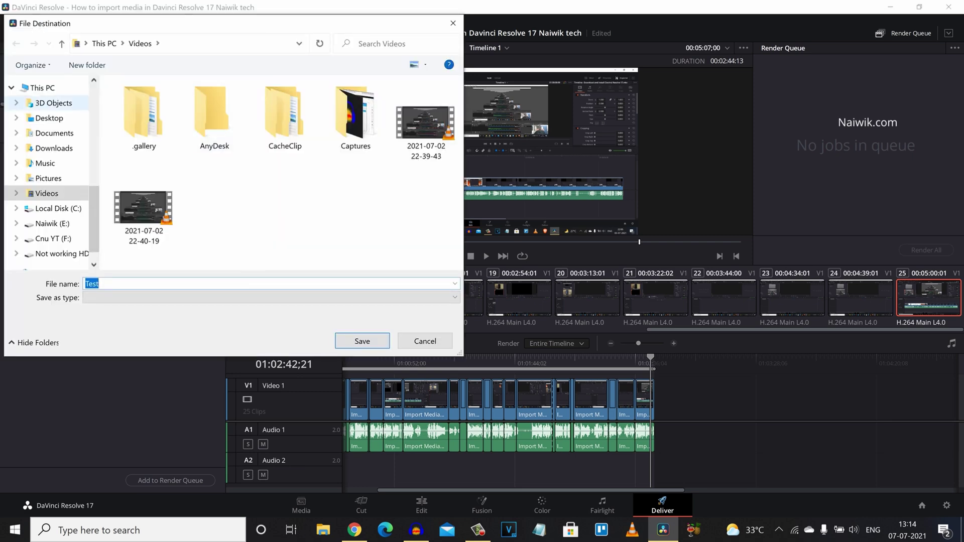
scroll(54, 103, "up", 4)
scroll(54, 100, "up", 3)
left_click(49, 108)
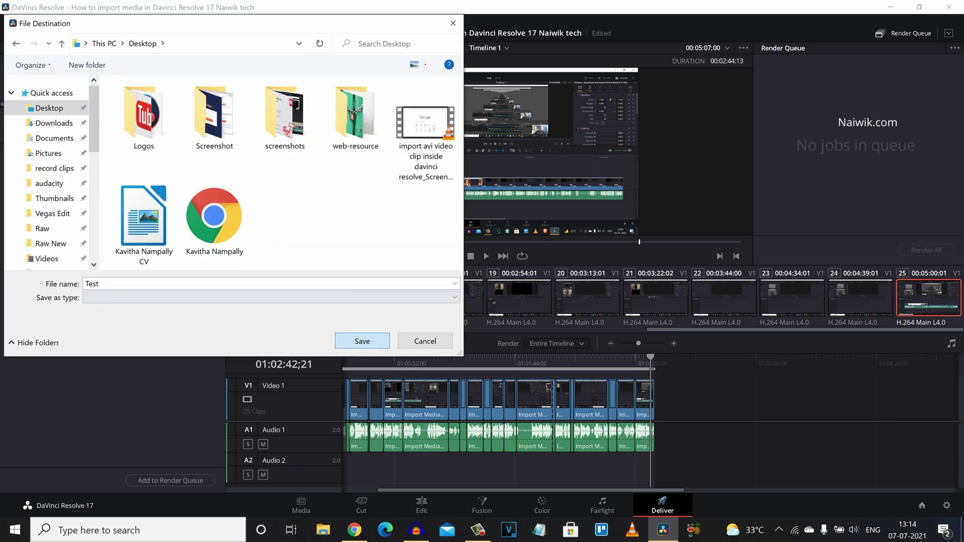
key("Return")
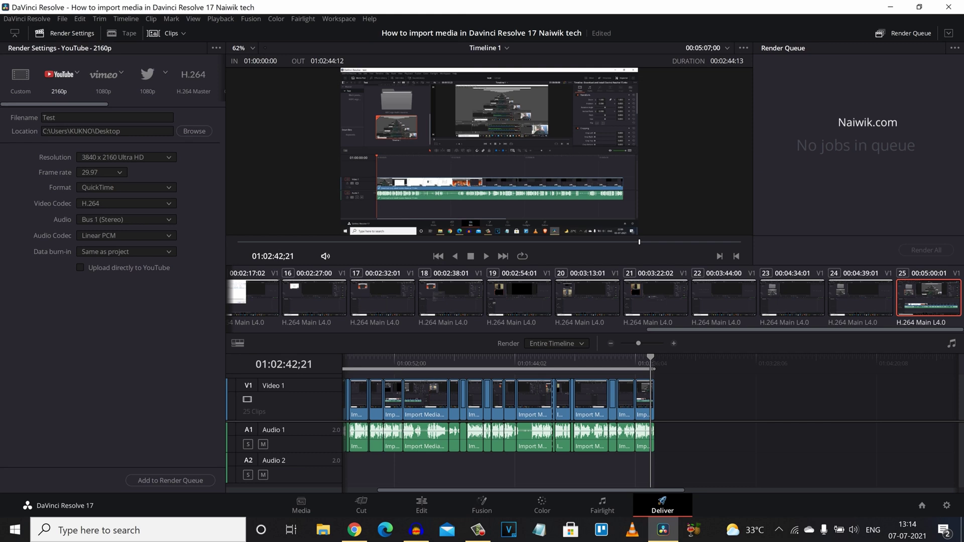
Add the YouTube render job to the render queue, accepting a resolution larger than the timeline's.
left_click(171, 481)
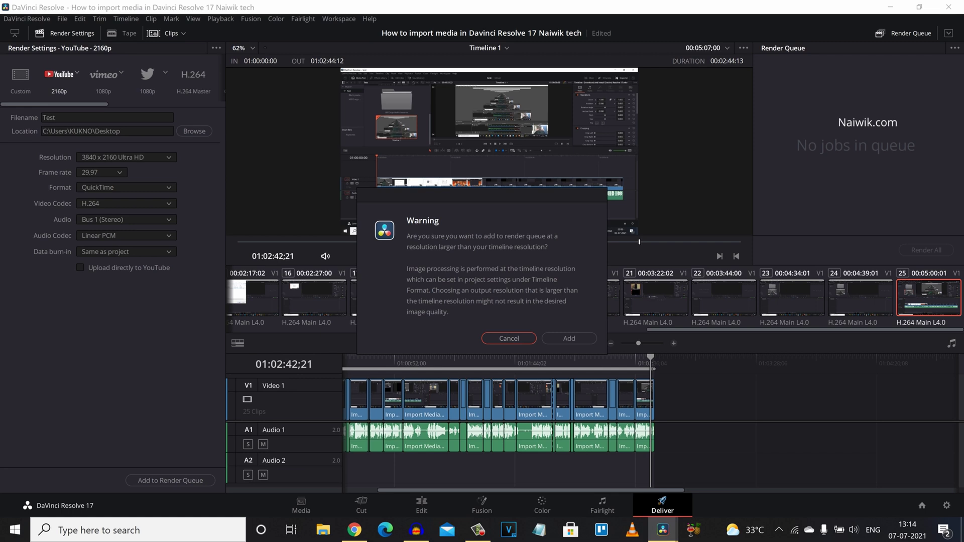
left_click(569, 338)
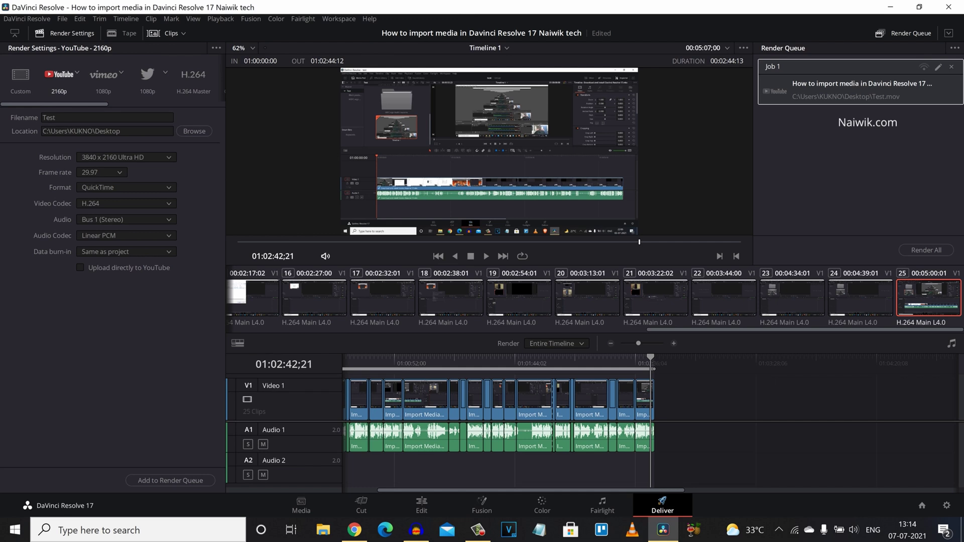
Switch the render settings to the Custom preset and name the output file test1, keeping the Desktop location.
left_click(20, 75)
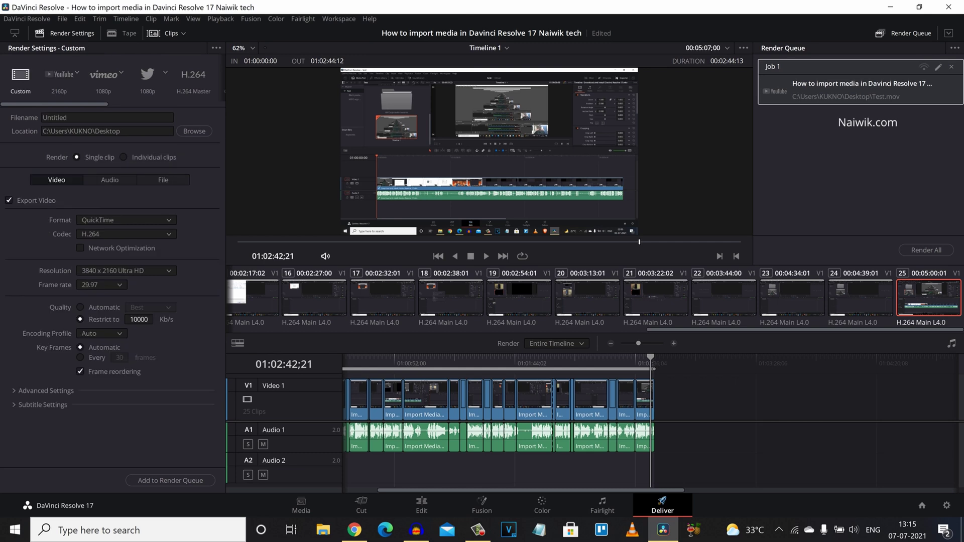
double_click(56, 117)
type("test1")
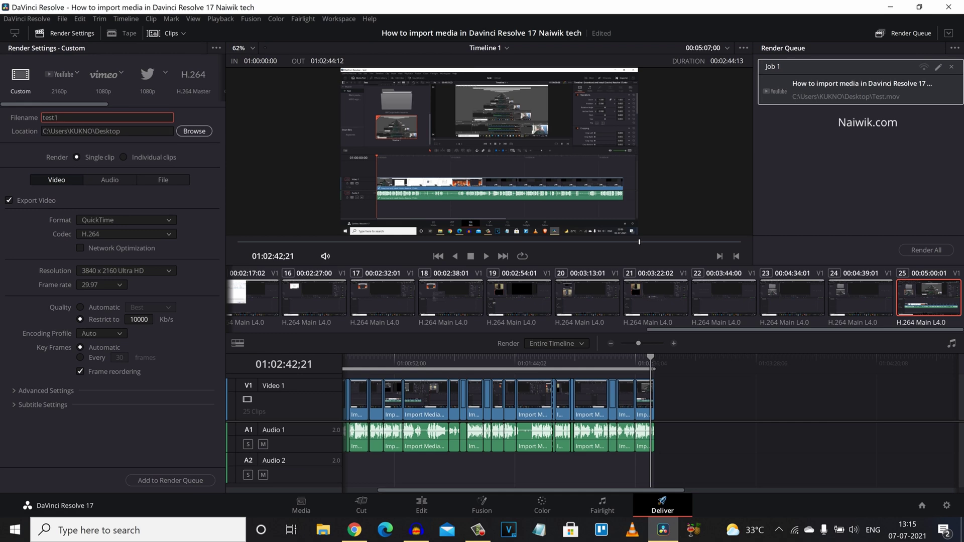
left_click(195, 131)
left_click(431, 346)
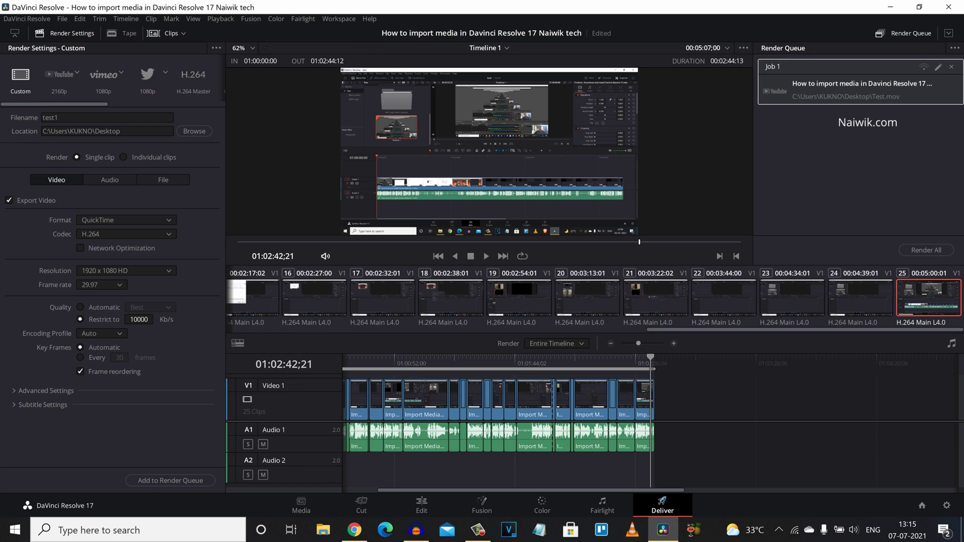
Keep the QuickTime format and choose the H.264 codec for the custom render.
left_click(127, 220)
left_click(127, 220)
left_click(126, 234)
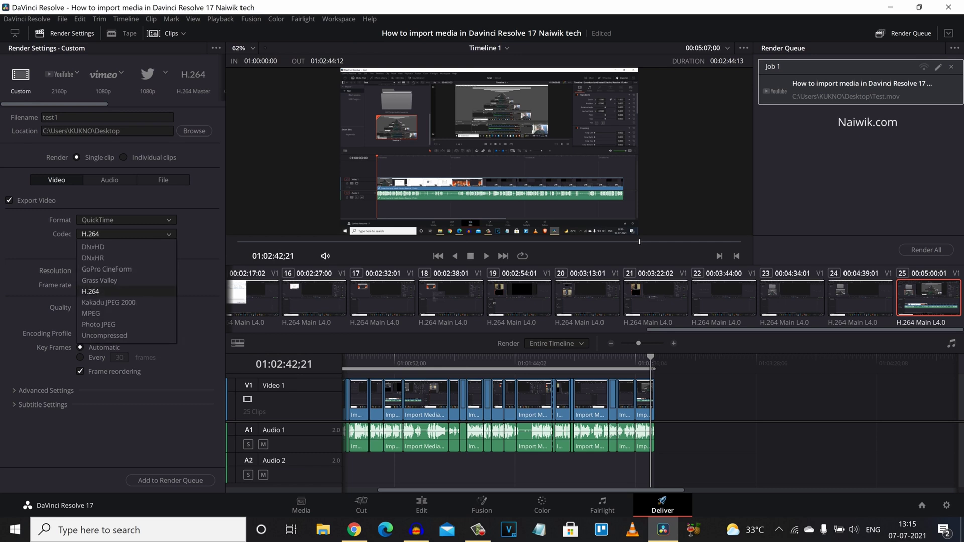
left_click(125, 291)
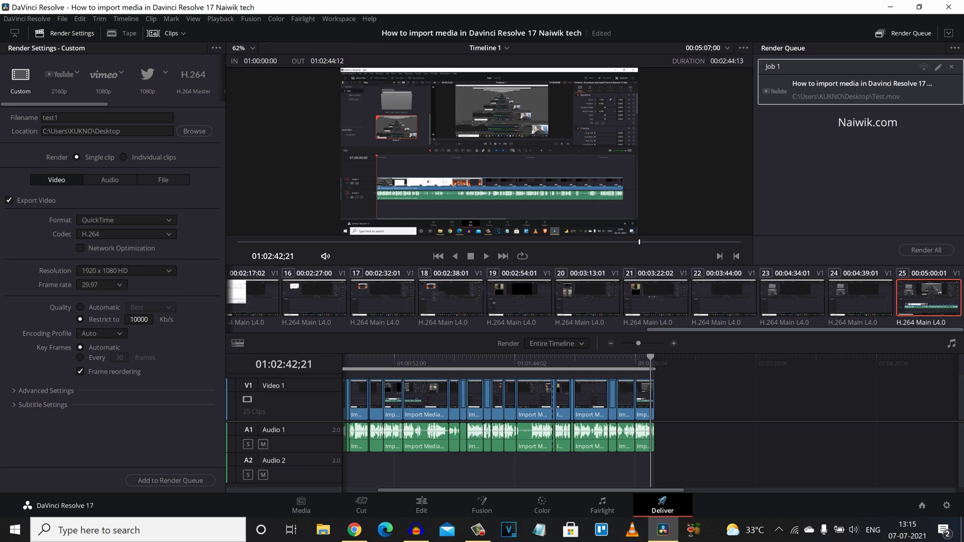
Set the render resolution to 3840 x 2160 Ultra HD and restrict the video quality to 60000 Kb/s.
left_click(125, 271)
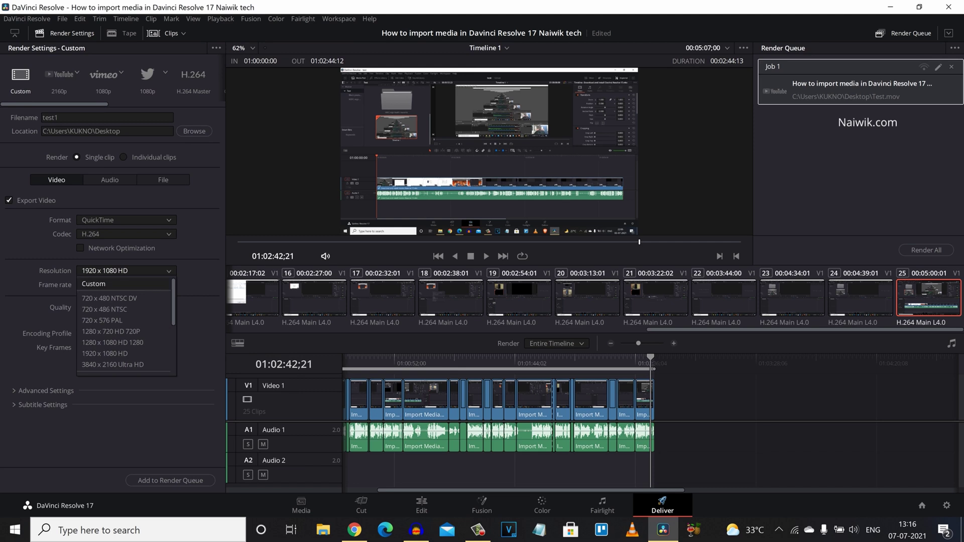
left_click(124, 365)
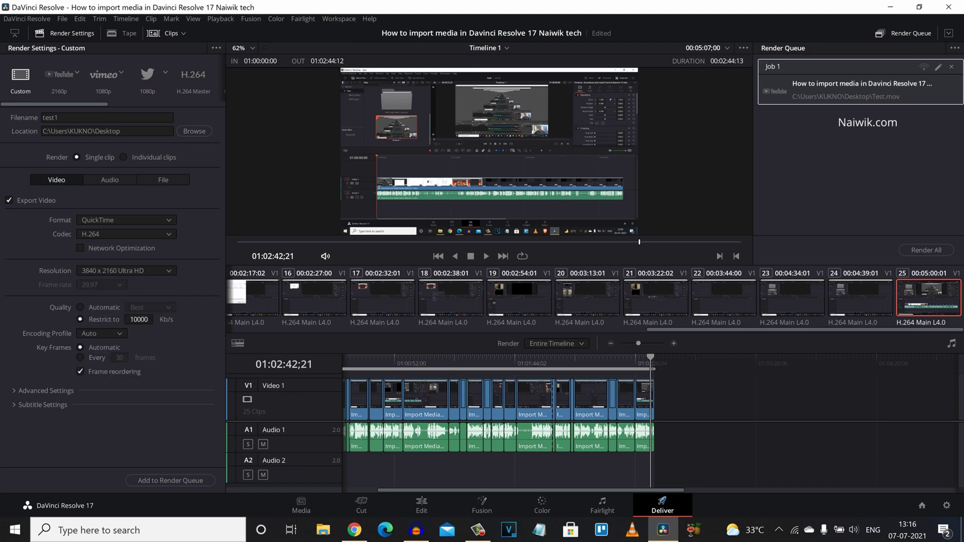
left_click(80, 307)
left_click(80, 319)
left_click_drag(130, 320, 136, 320)
type("600")
key("BackSpace")
type("12")
key("Return")
Set the audio codec of the custom render to Linear PCM.
left_click(110, 180)
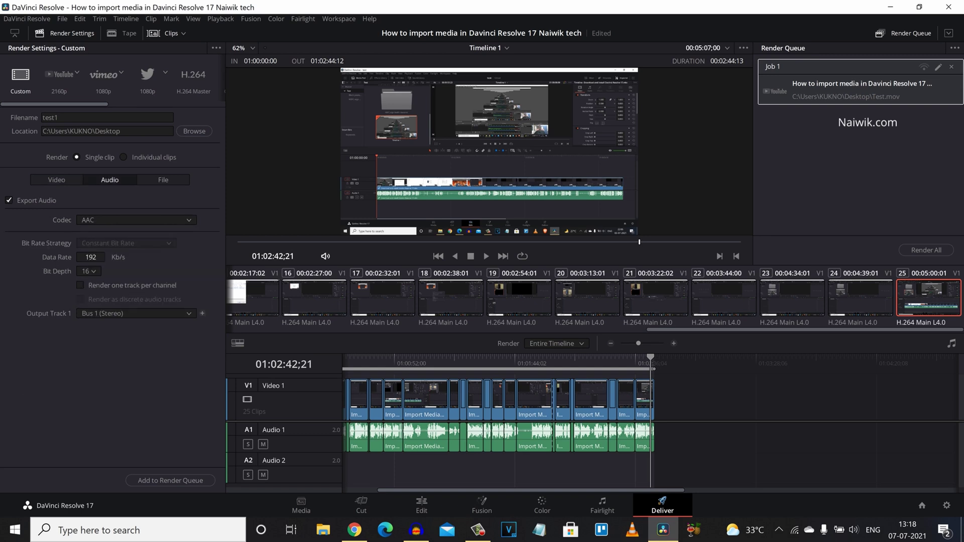
left_click(136, 221)
left_click(98, 233)
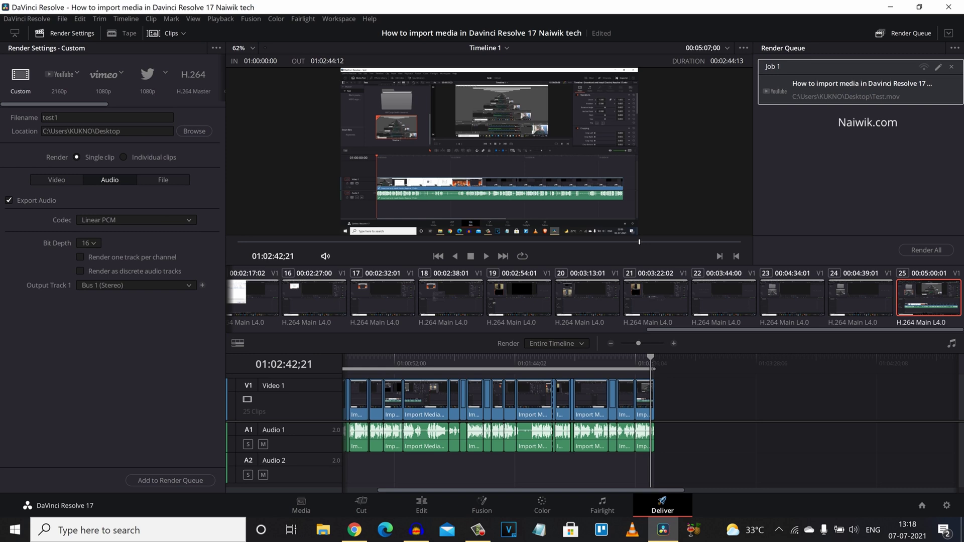
Return to the video settings and add the test1 job to the render queue, accepting a resolution larger than the timeline's.
left_click(56, 180)
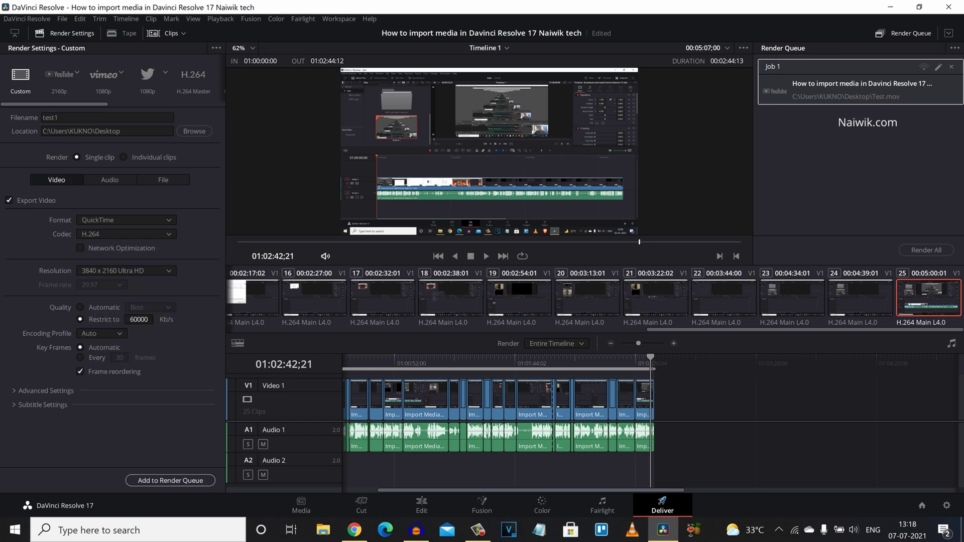
left_click(170, 481)
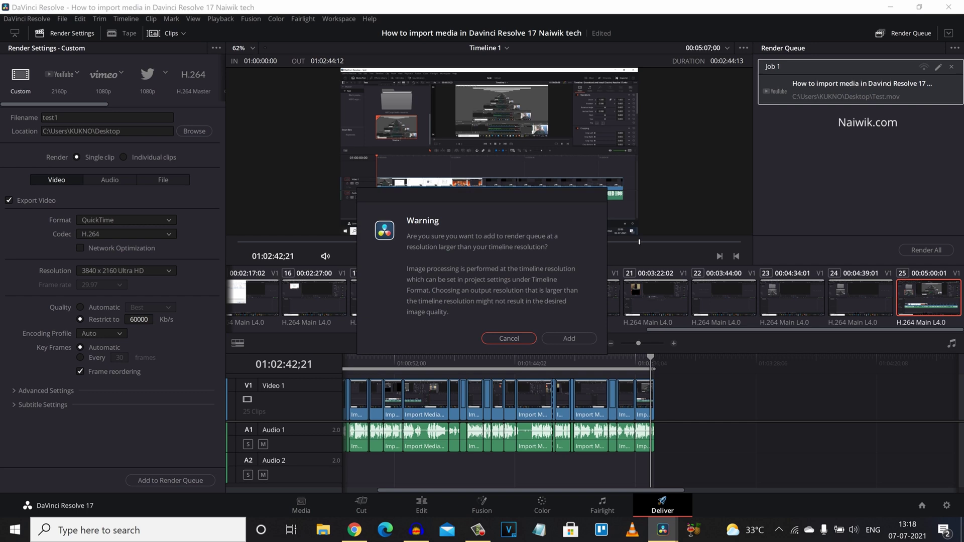
left_click(569, 338)
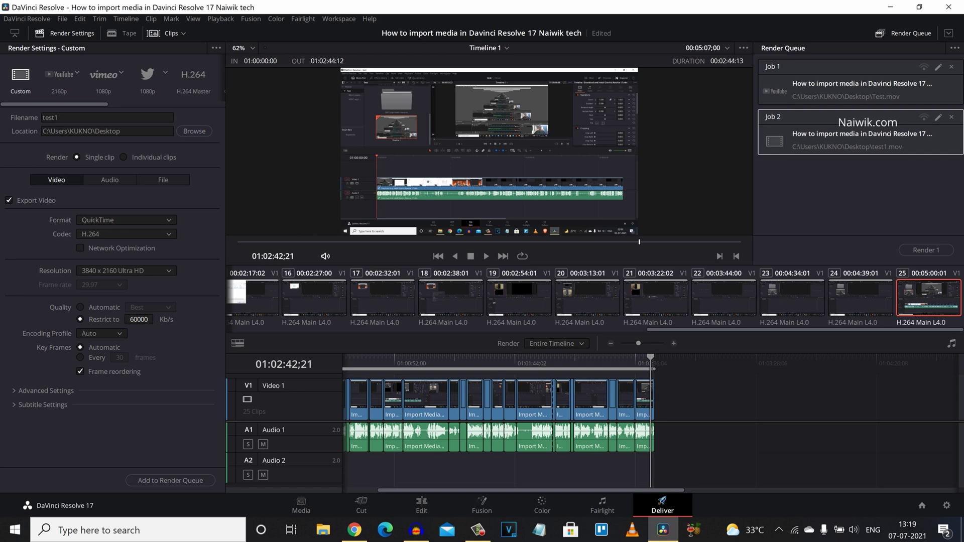
Select only the test1 job in the render queue and start rendering it.
left_click(859, 84)
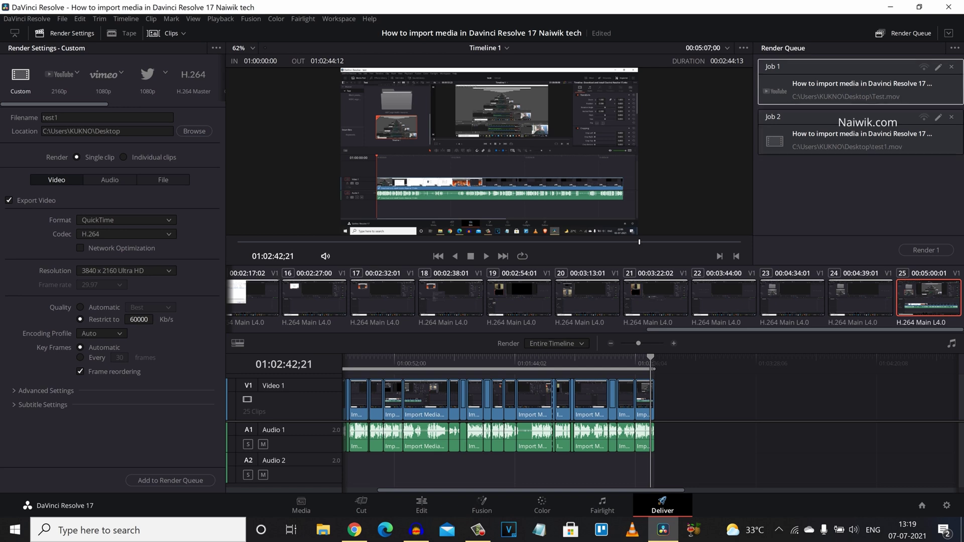
left_click(860, 133)
left_click(860, 84)
left_click(860, 133)
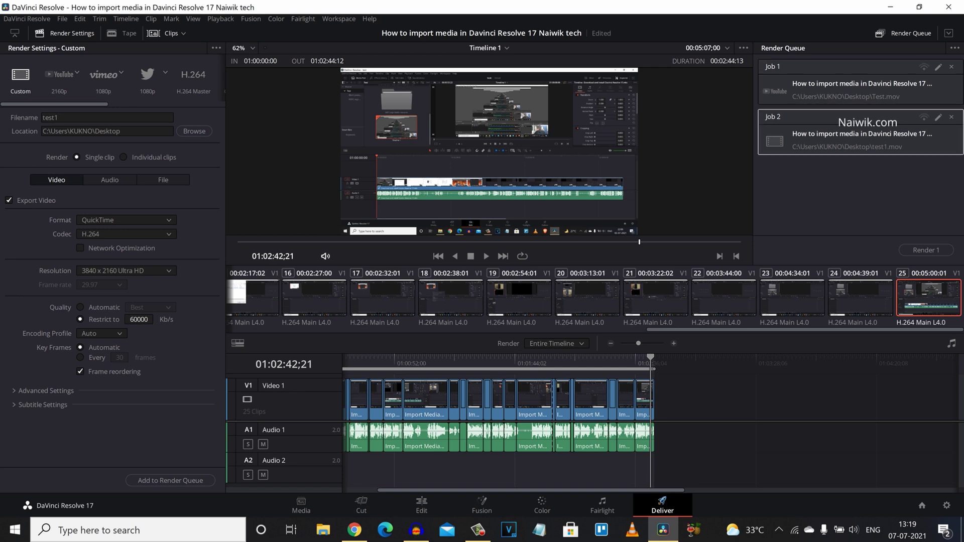
left_click(926, 250)
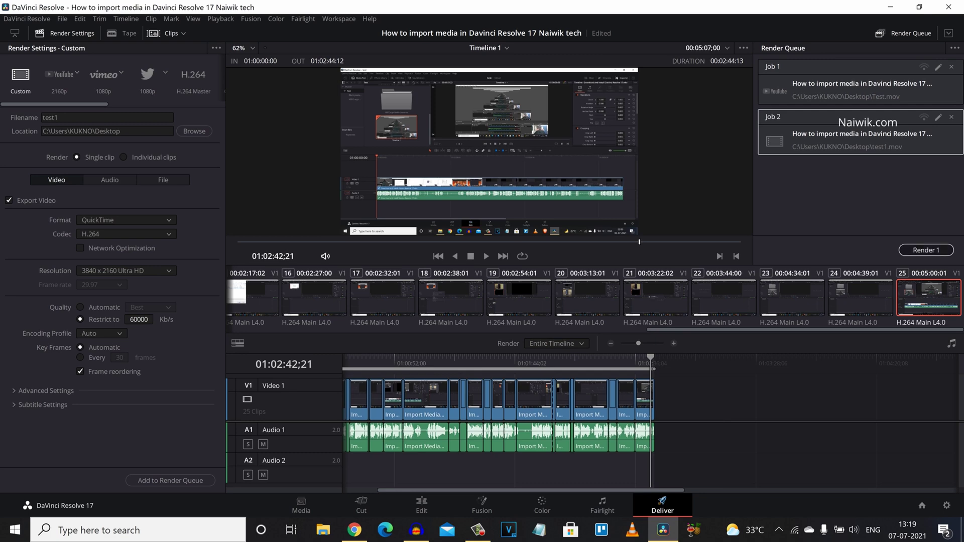